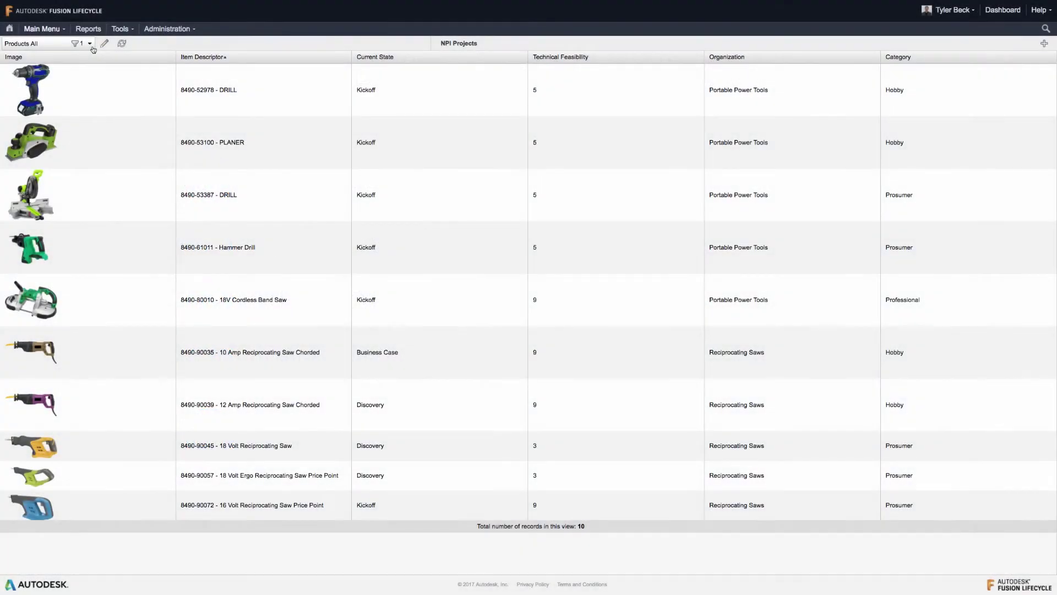
View product 8490-90045's details, then switch the product list to the Saws view.
left_click(236, 445)
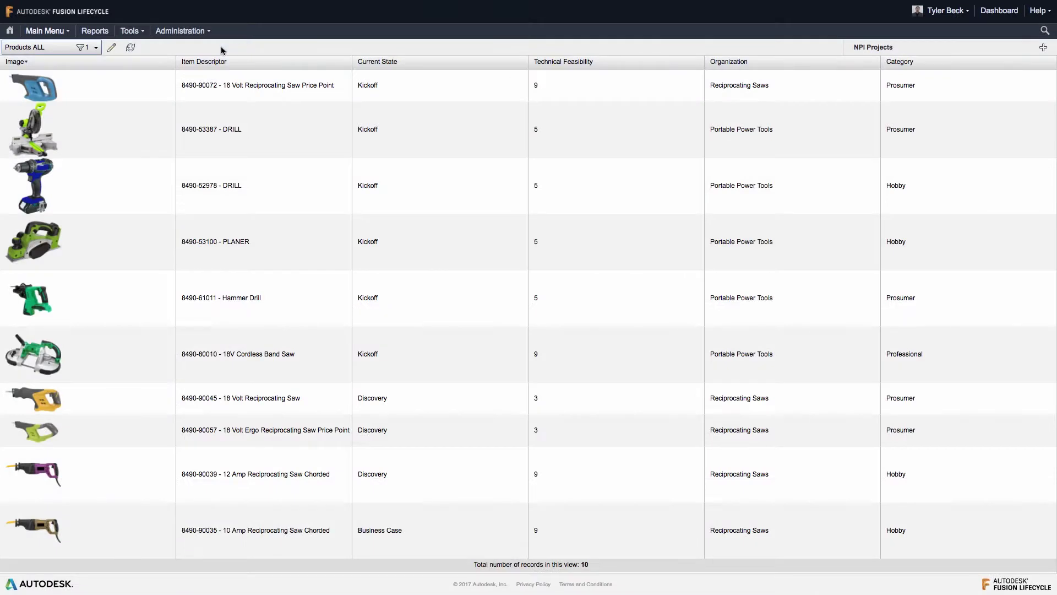
left_click(95, 48)
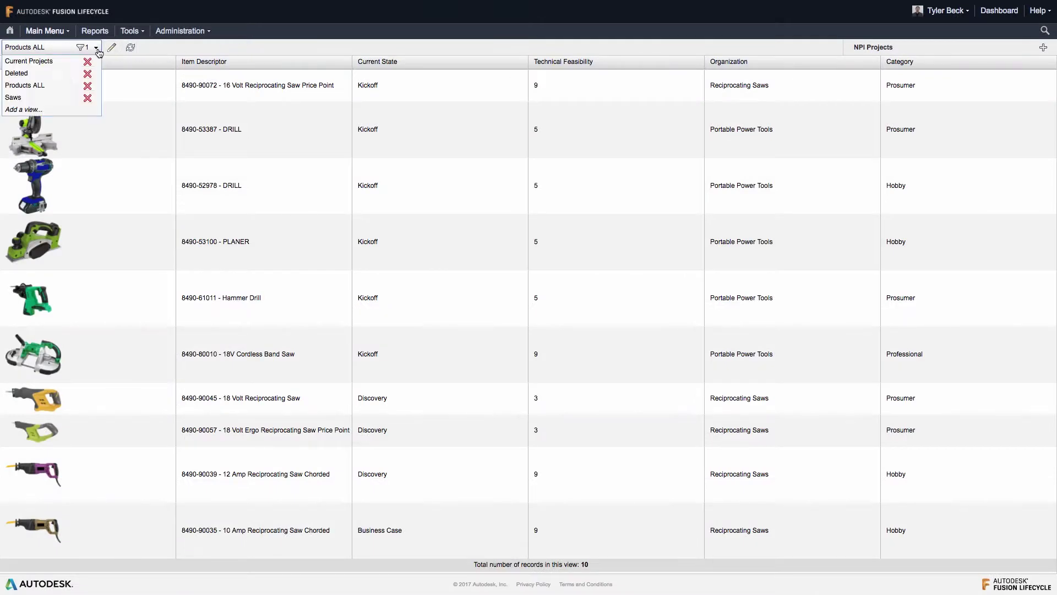
left_click(51, 95)
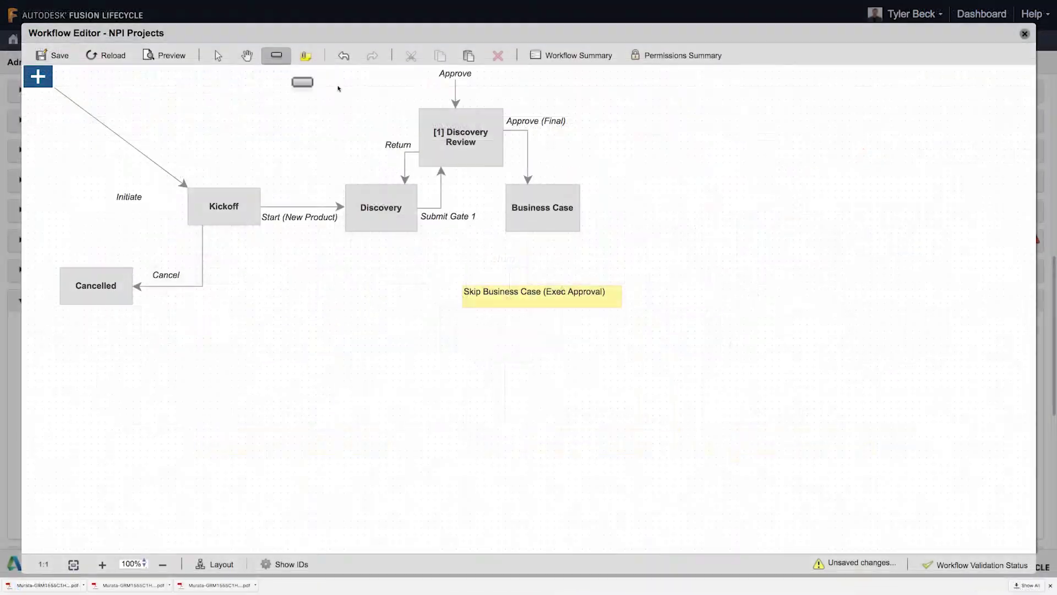
type("Revi")
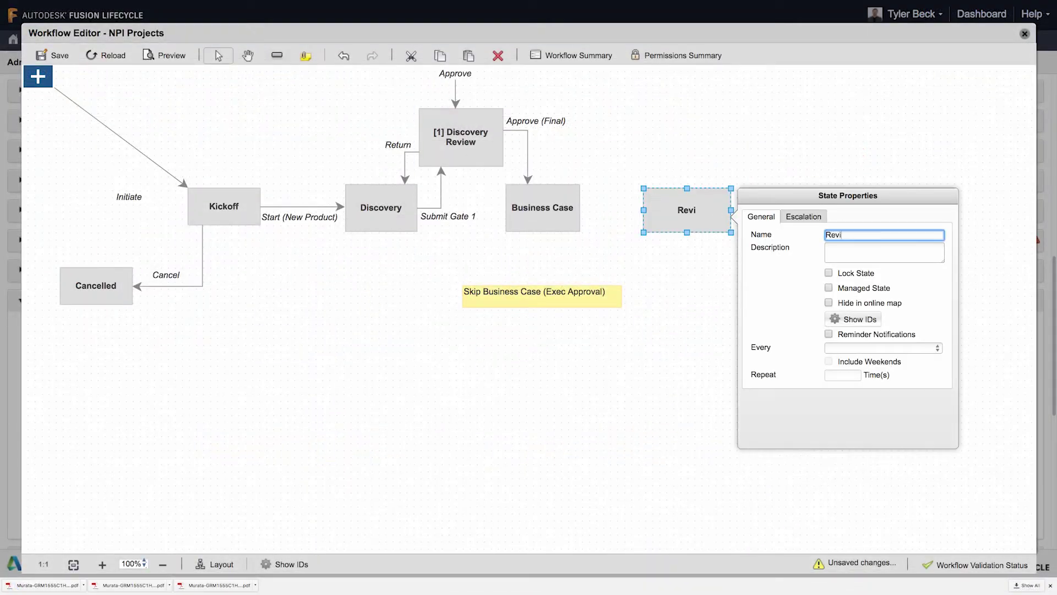
type("ew")
Confirm the new state name Review and draw a transition from Business Case to Review.
key("Return")
left_click_drag(543, 208, 643, 208)
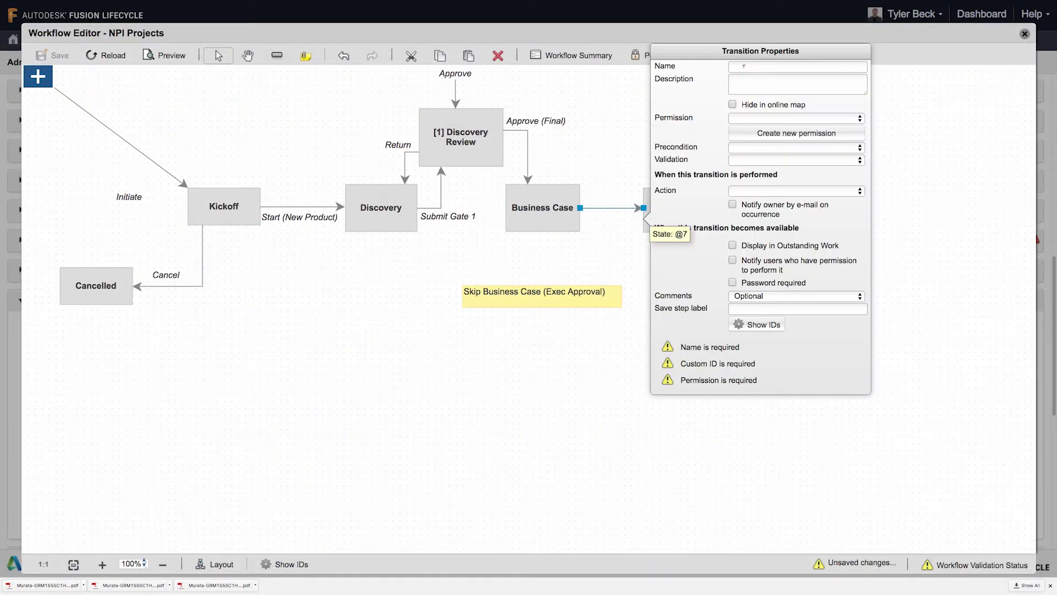
type("su")
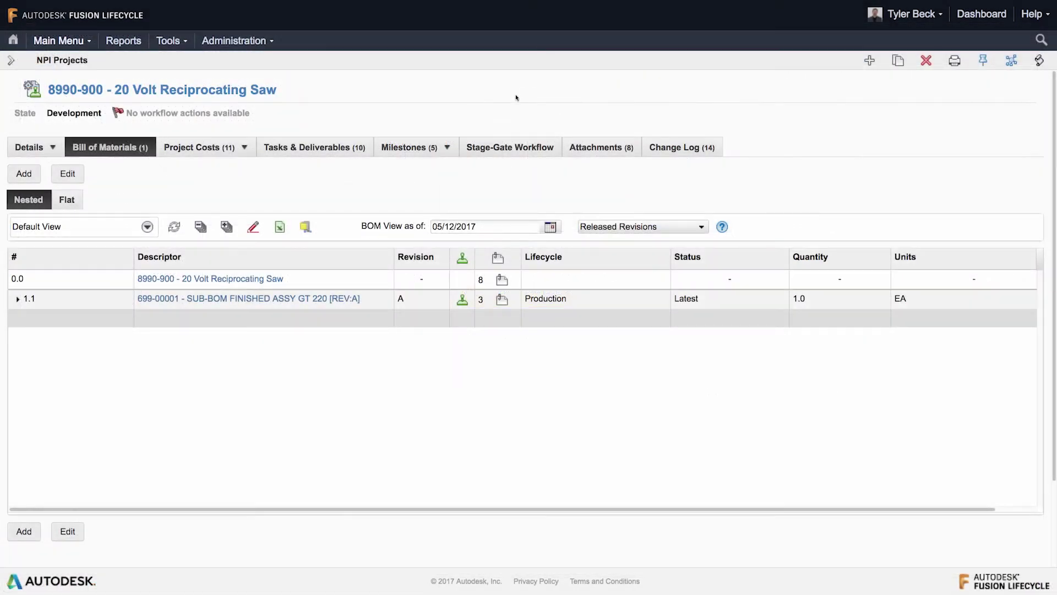
Expand BOM rows 1.1 and 2.1, view the 220pF capacitor's attachments, and expand task TK000431.
left_click(18, 298)
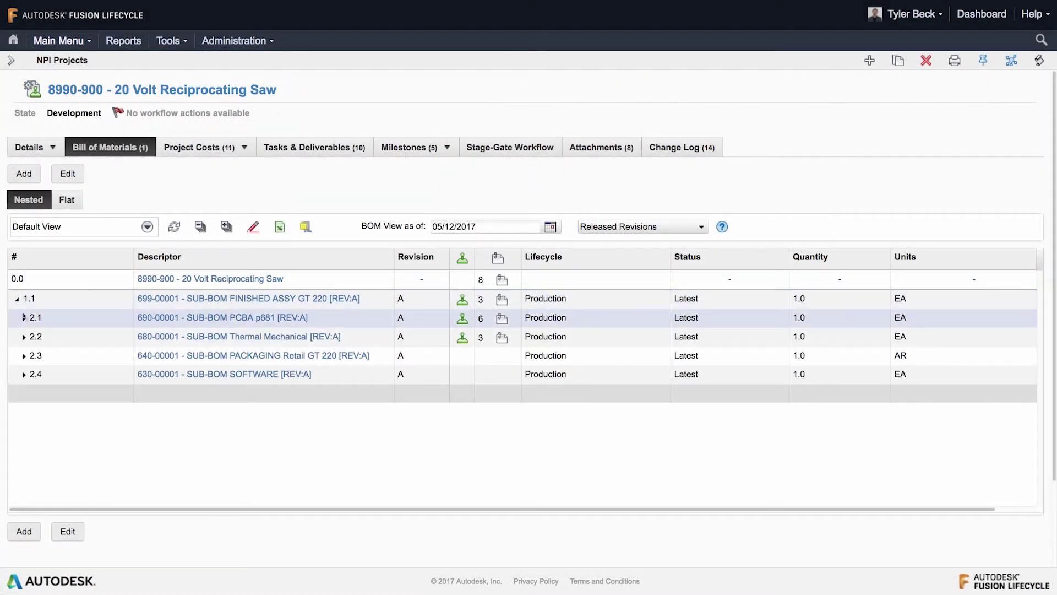
left_click(24, 318)
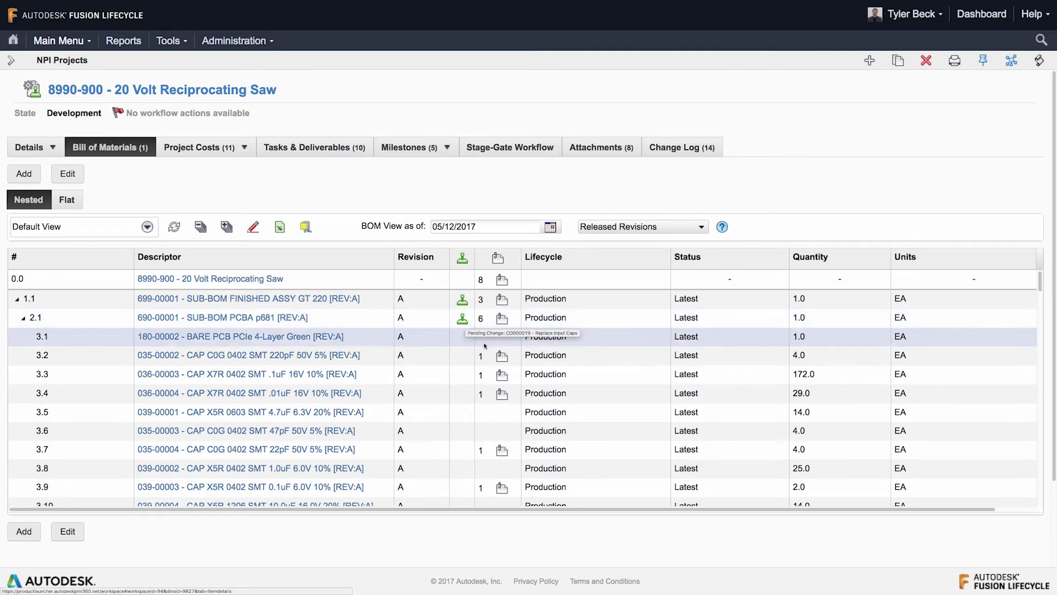
left_click(502, 356)
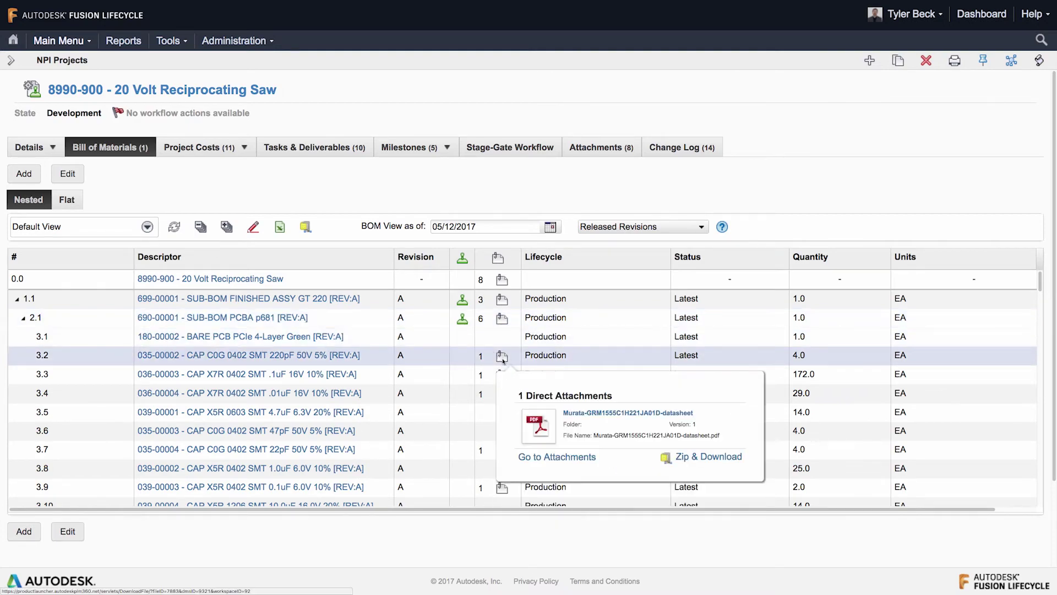
left_click(314, 148)
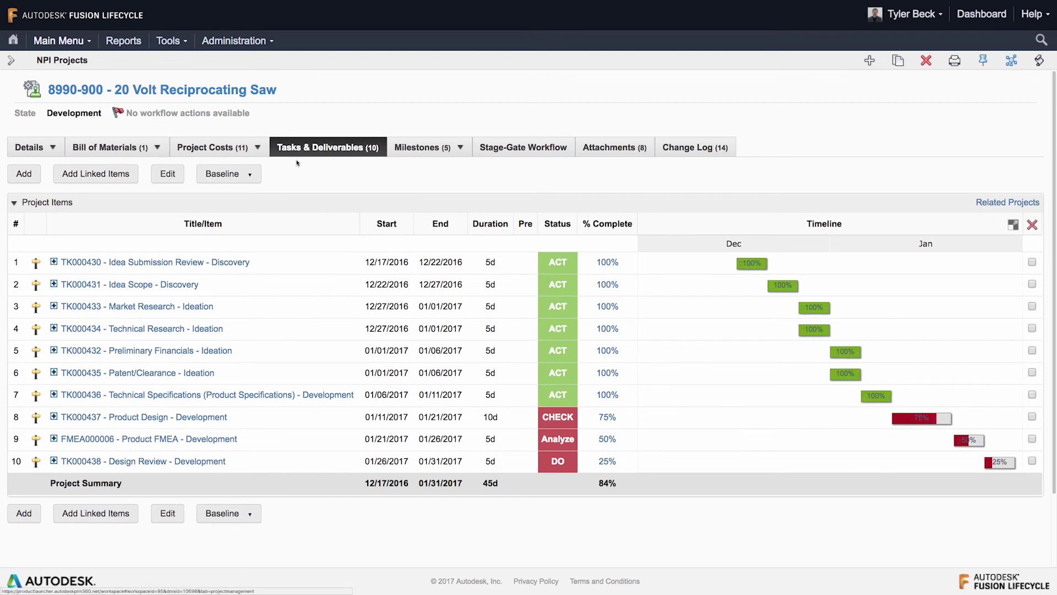
left_click(53, 284)
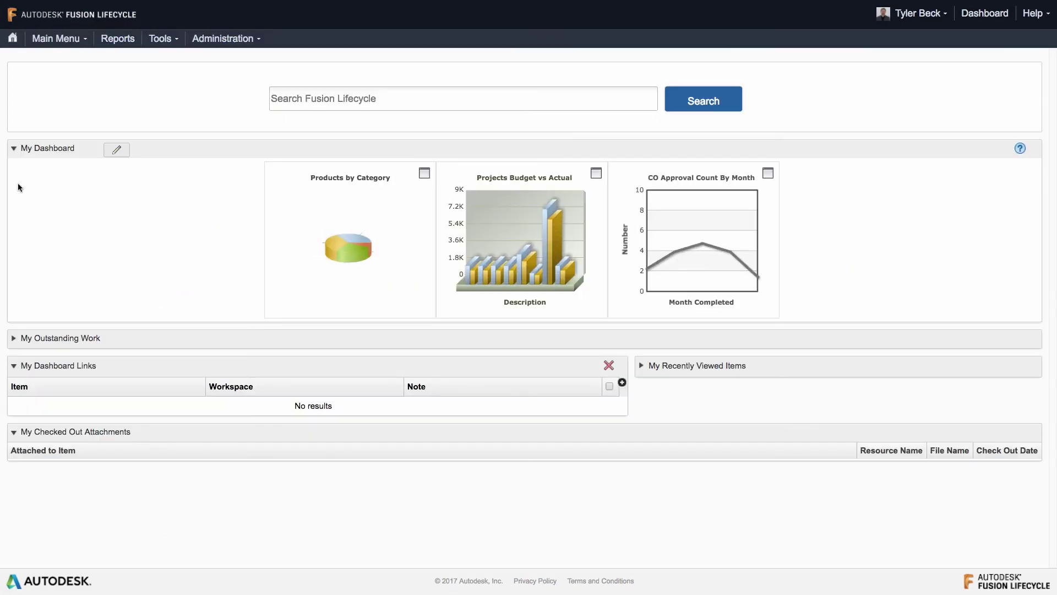
Expand the My Outstanding Work list on the dashboard.
left_click(15, 338)
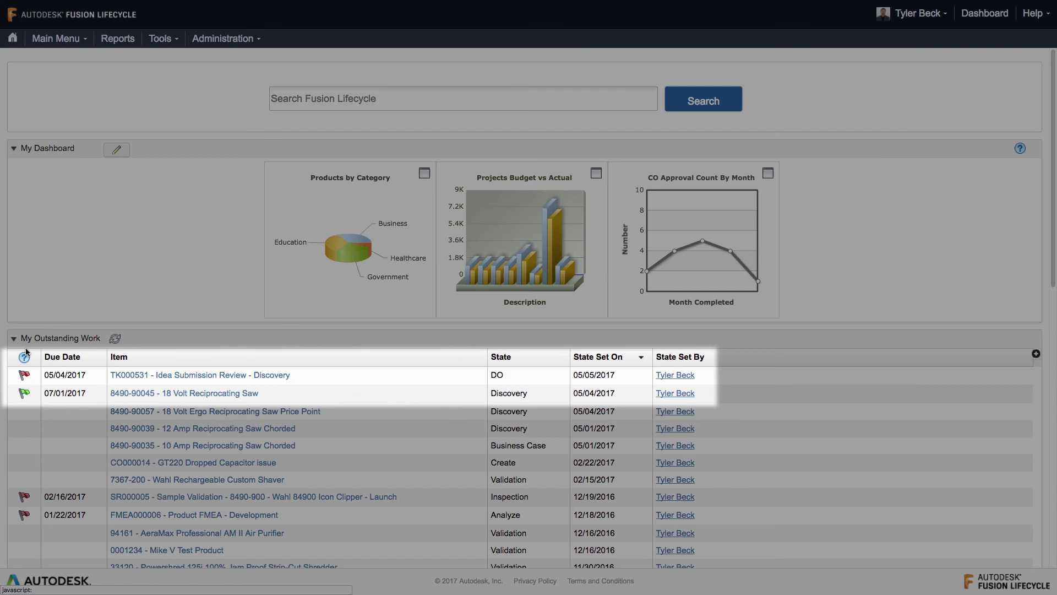